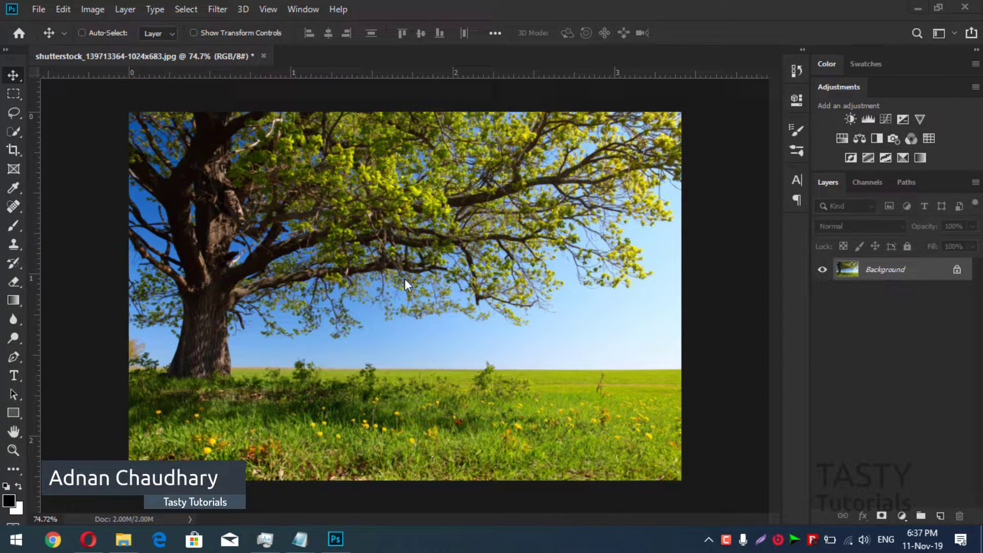
Step: Unlock the Background layer into Layer 0 and open its Blending Options
right_click(846, 273)
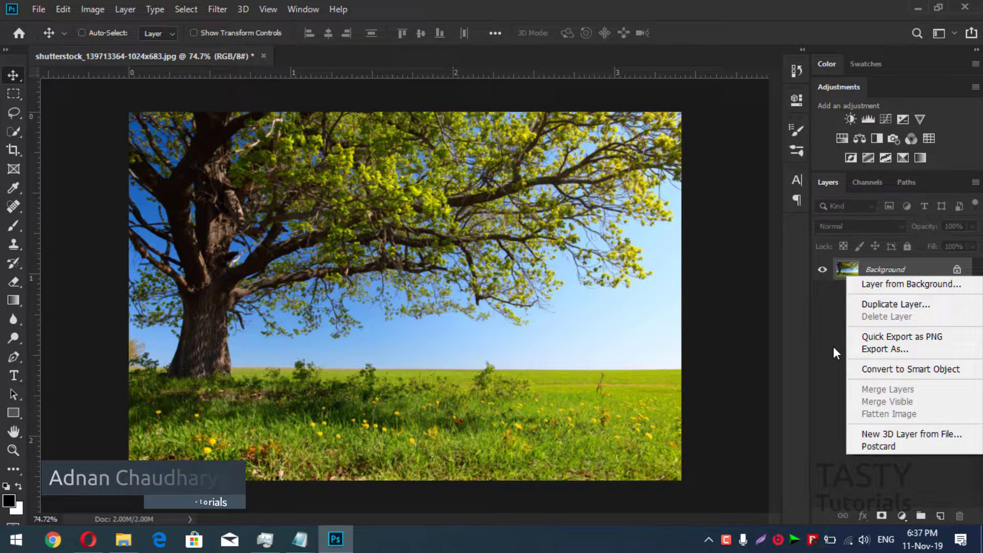
click(959, 270)
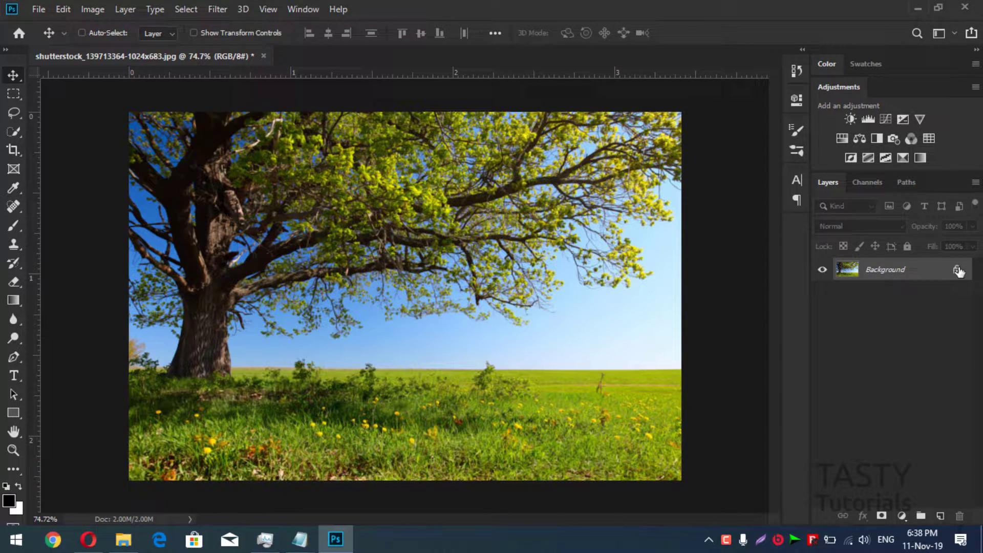
click(958, 271)
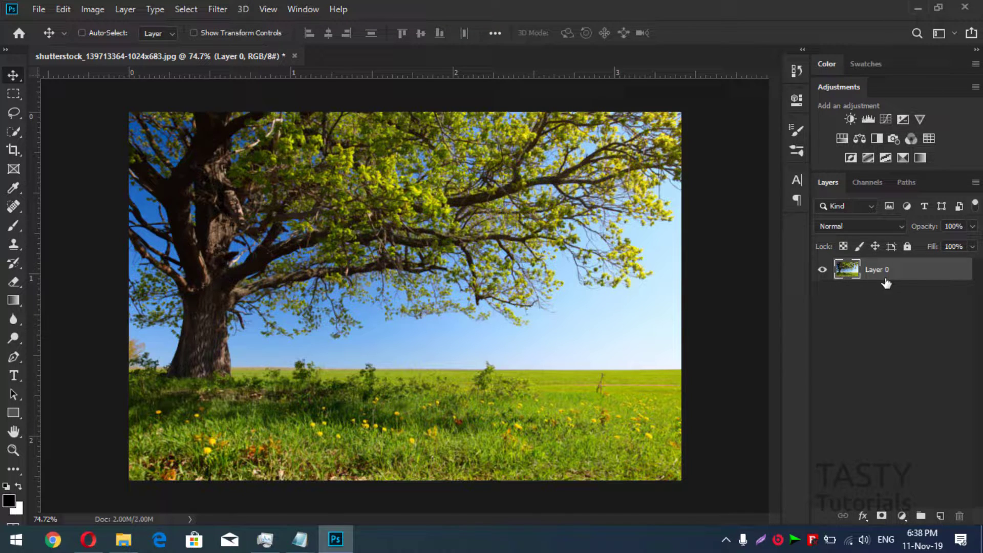
right_click(902, 278)
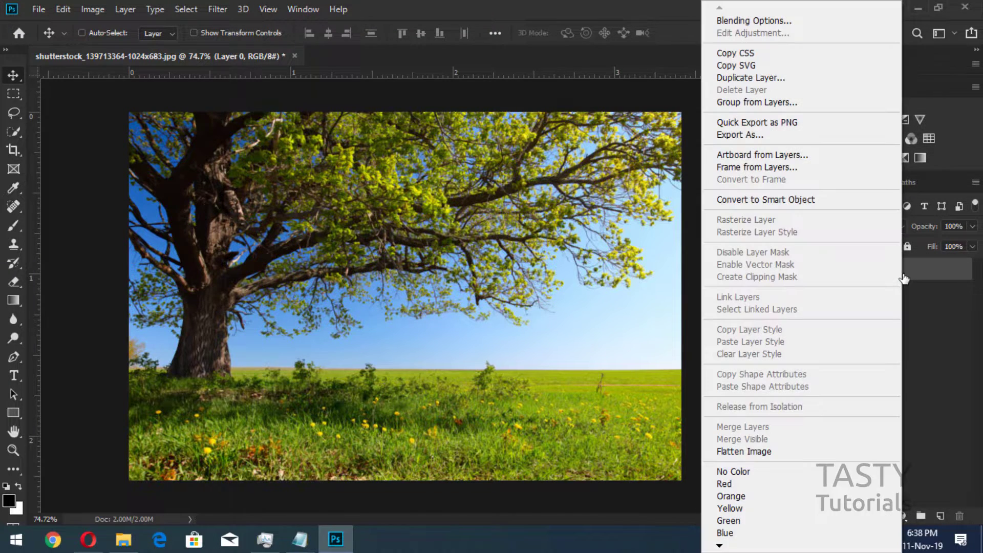
click(761, 19)
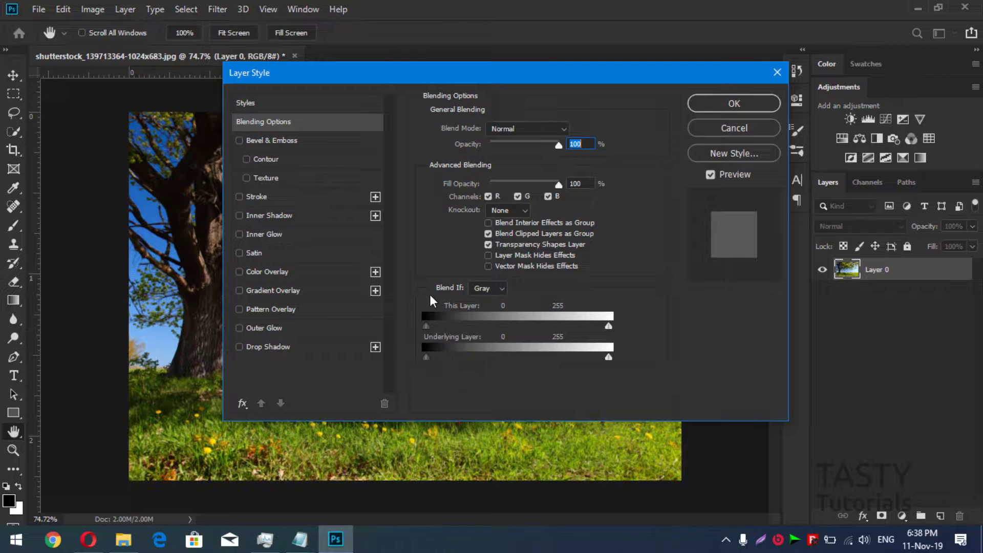
Step: Switch Layer 0's Blend If channel from Gray to Blue
click(483, 293)
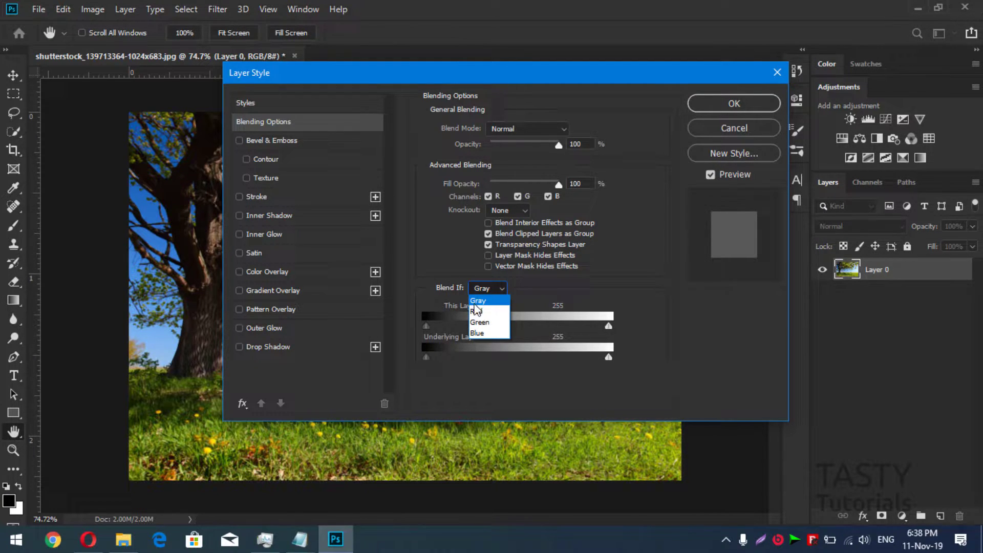
click(444, 282)
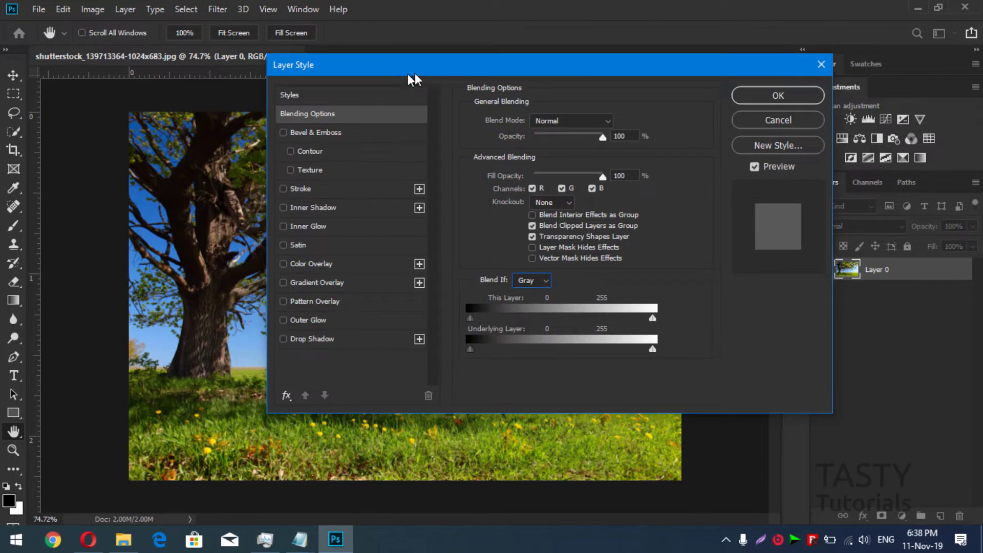
drag(364, 82, 491, 51)
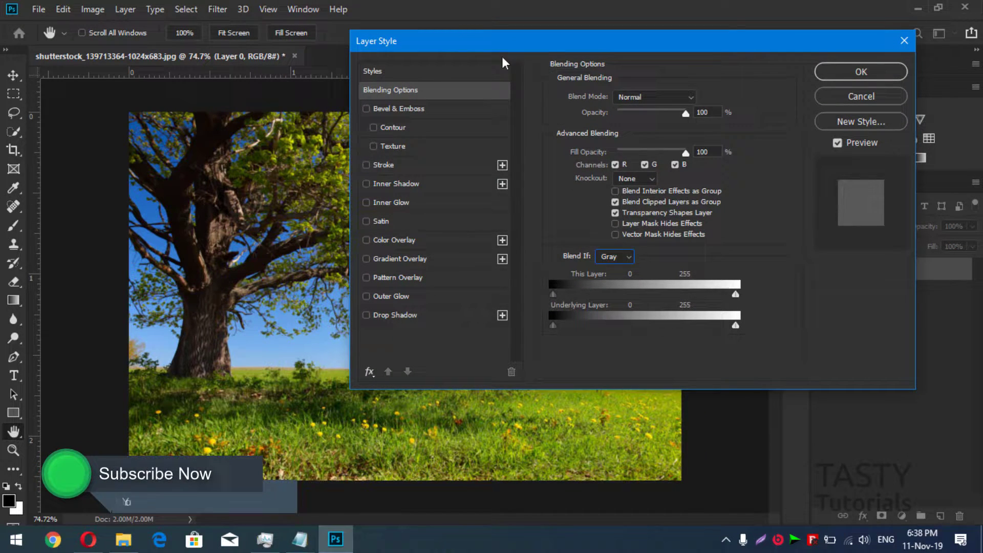
click(621, 257)
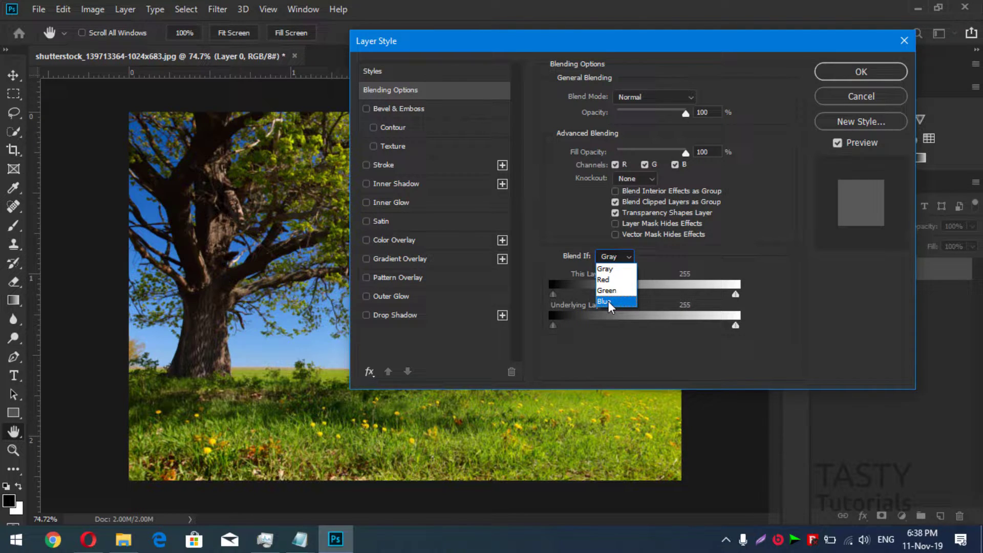
click(610, 303)
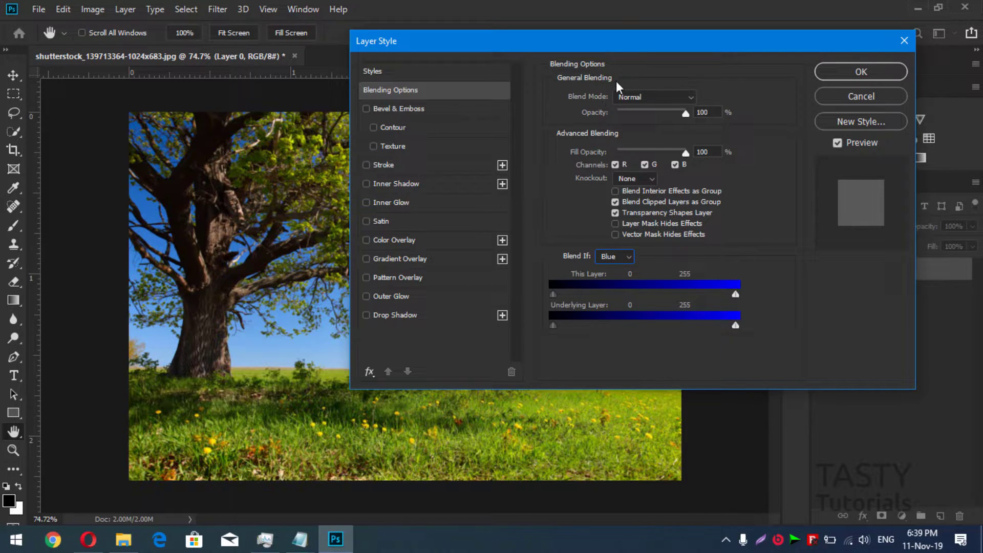
Step: Pull the Blue This Layer white slider down to 122, clearing the sky
drag(648, 47, 508, 57)
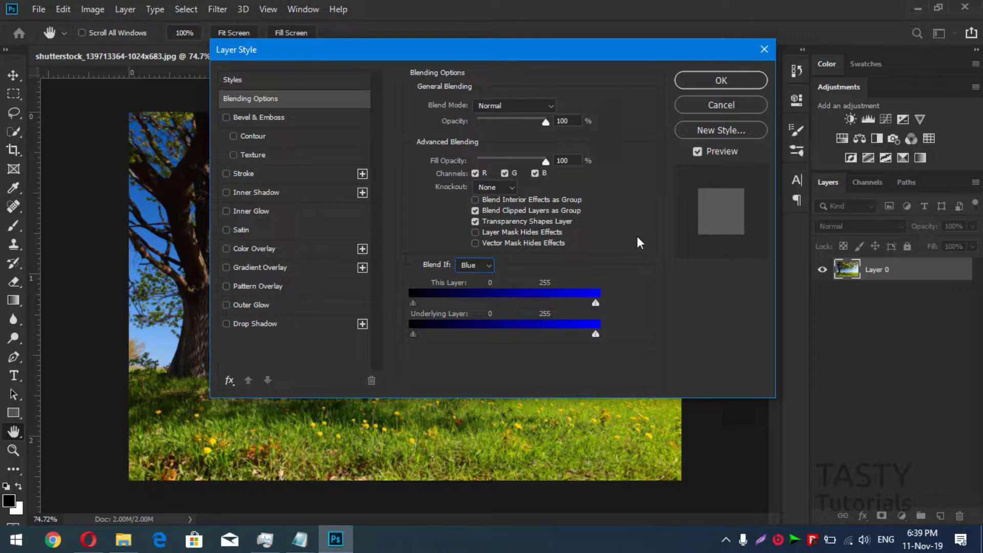
drag(448, 53, 594, 56)
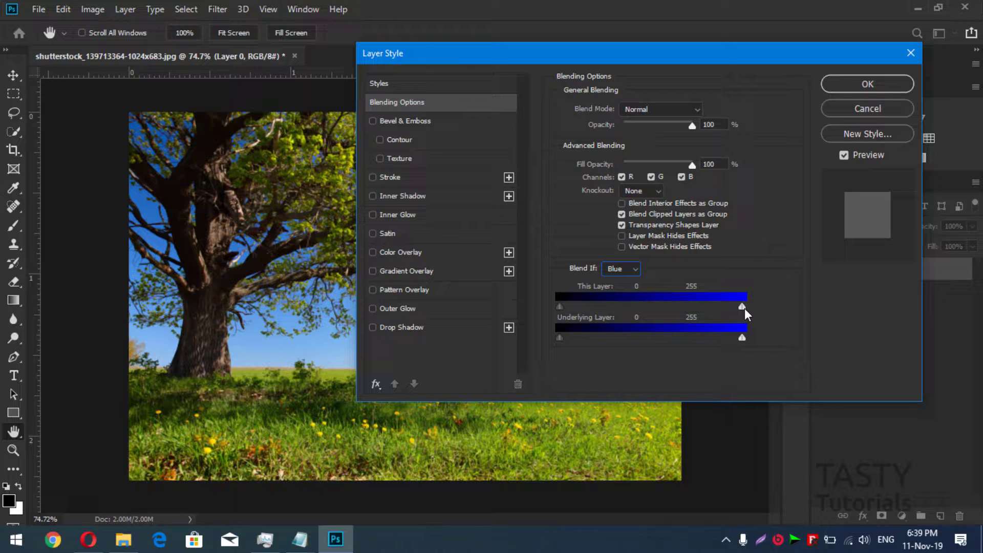
drag(741, 308, 655, 314)
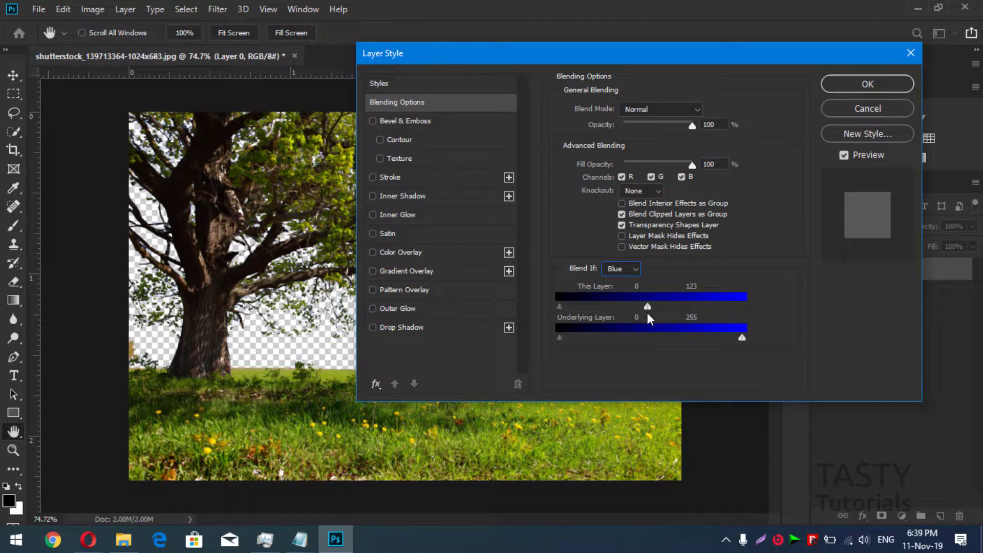
drag(648, 312, 647, 313)
Step: Split the Blue This Layer highlight slider into a 122–161 fade range
key(alt)
alt+click(648, 307)
key(alt)
drag(649, 307, 724, 307)
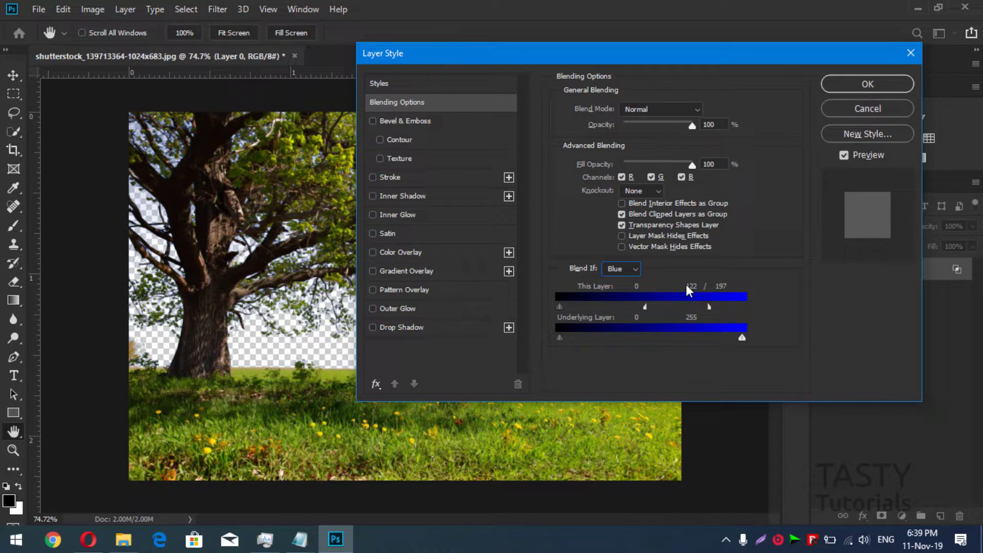
mouse_move(724, 308)
mouse_down()
mouse_move(743, 307)
mouse_move(681, 307)
mouse_up()
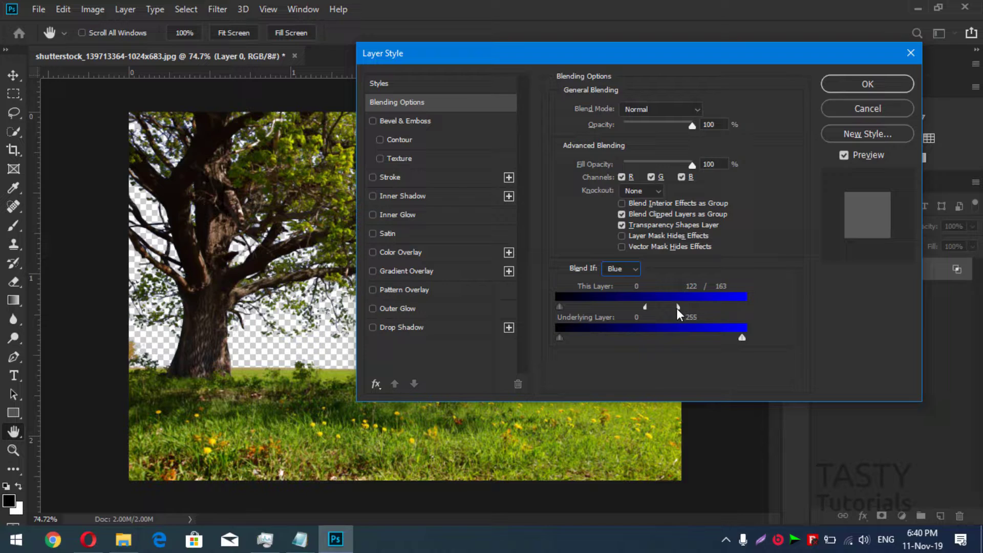
drag(677, 308, 682, 309)
Step: Confirm the Layer Style dialog with the Blue 122/161 Blend If settings
click(853, 84)
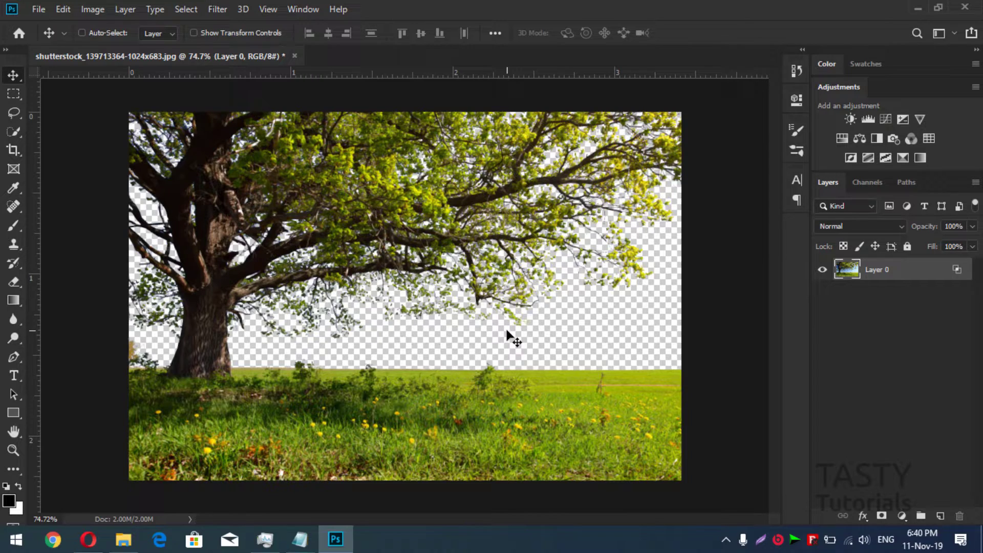
key(ctrl)
ctrl+click(847, 270)
double_click(848, 269)
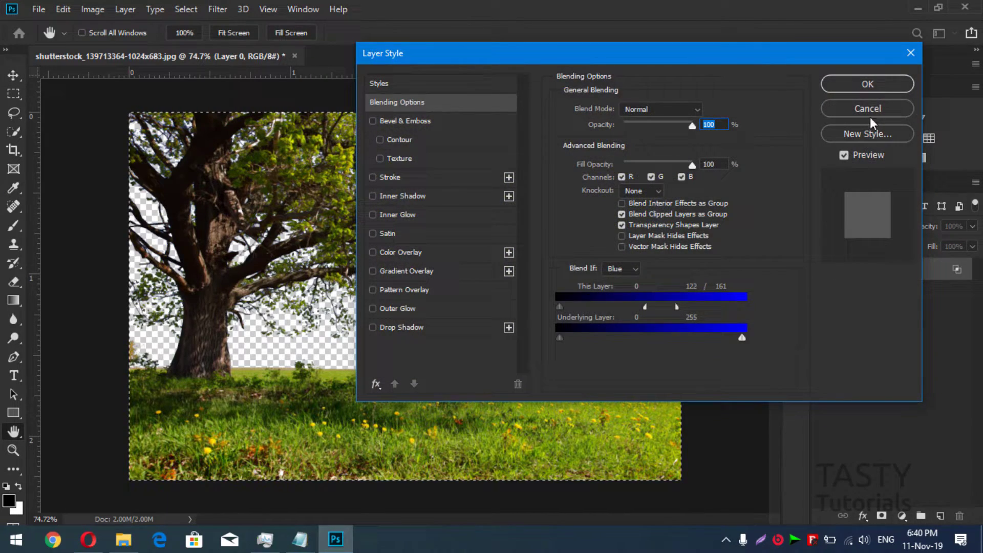
click(868, 109)
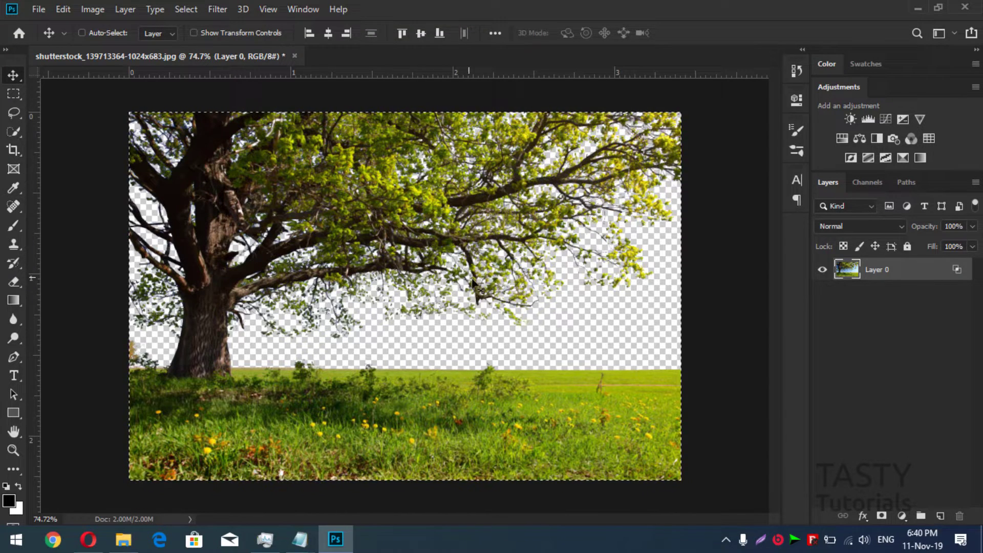
key(ctrl+d)
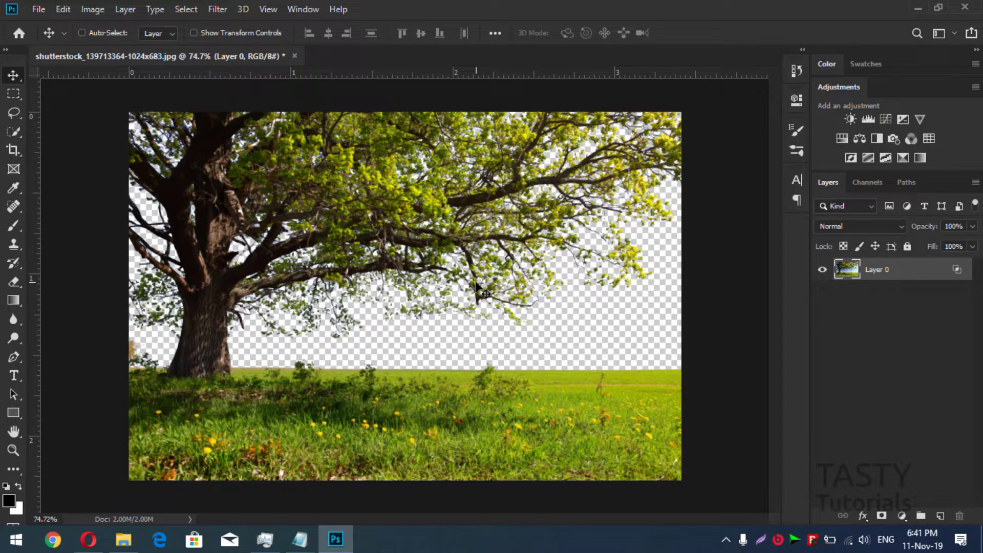
click(850, 119)
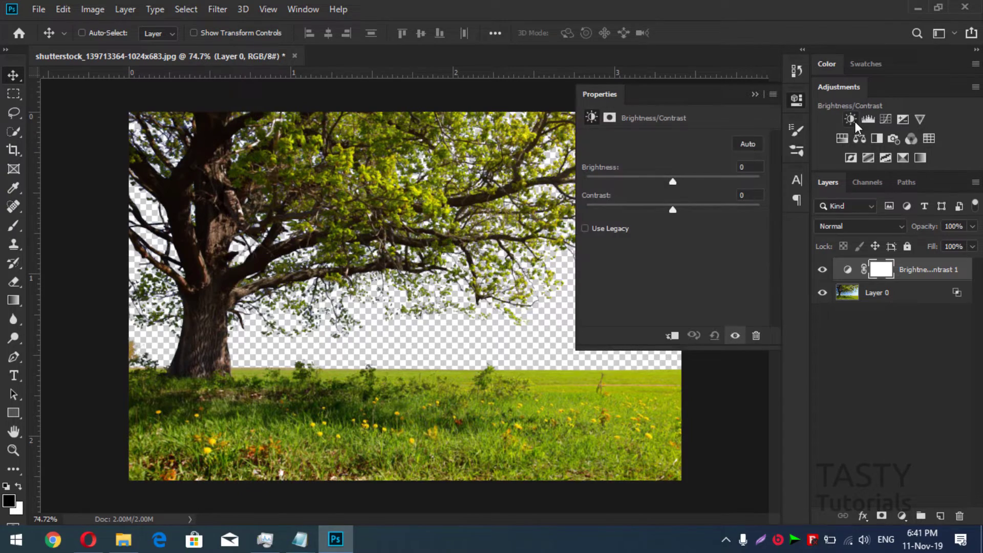
mouse_move(672, 181)
mouse_down()
mouse_move(749, 178)
mouse_move(591, 174)
mouse_up()
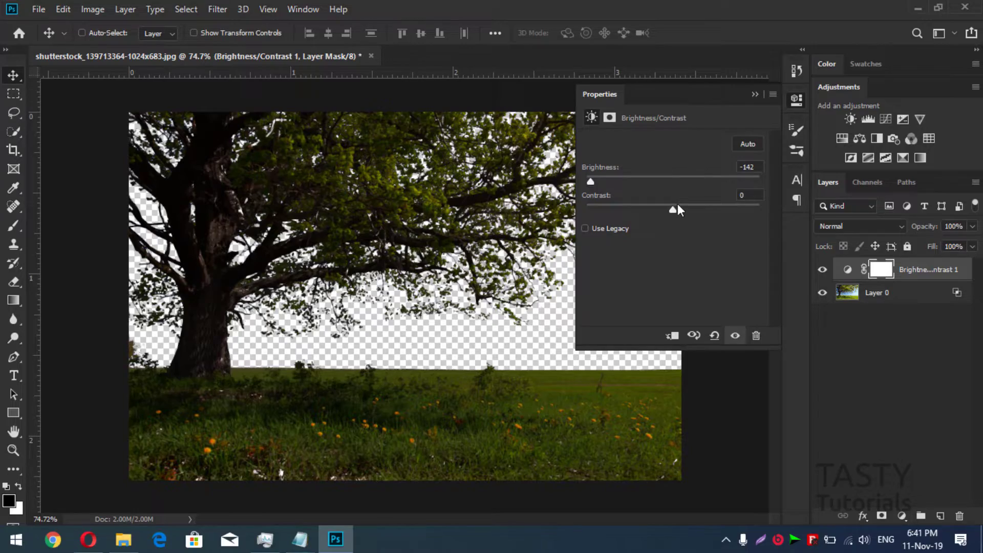
click(672, 336)
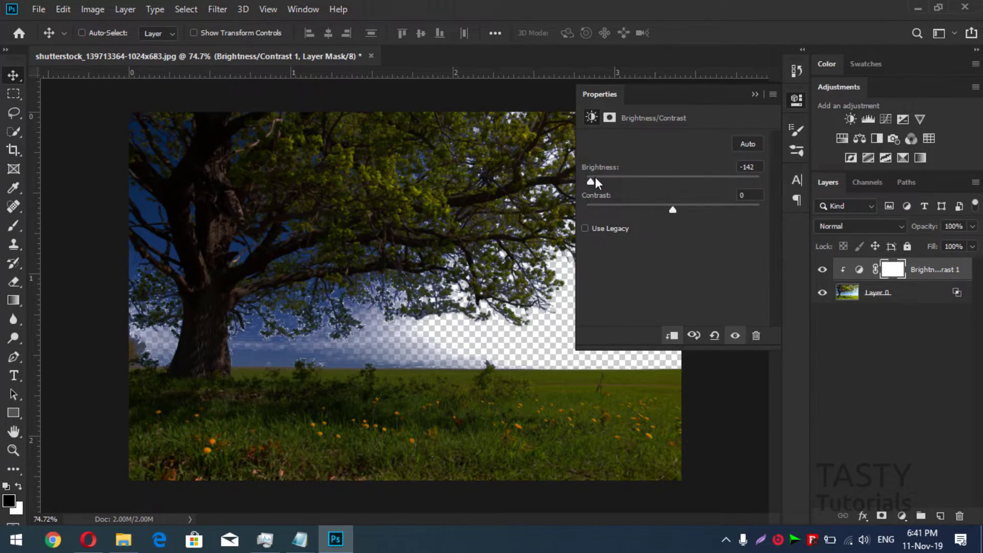
mouse_move(599, 180)
mouse_down()
mouse_move(697, 181)
mouse_move(604, 179)
mouse_up()
mouse_move(672, 210)
mouse_down()
mouse_move(628, 214)
mouse_move(752, 212)
mouse_move(606, 217)
mouse_up()
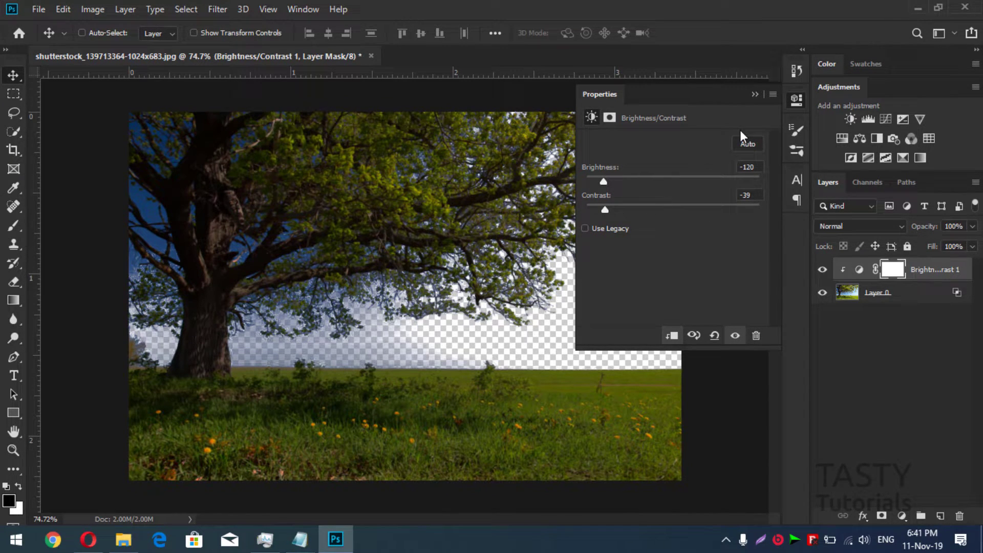
click(751, 97)
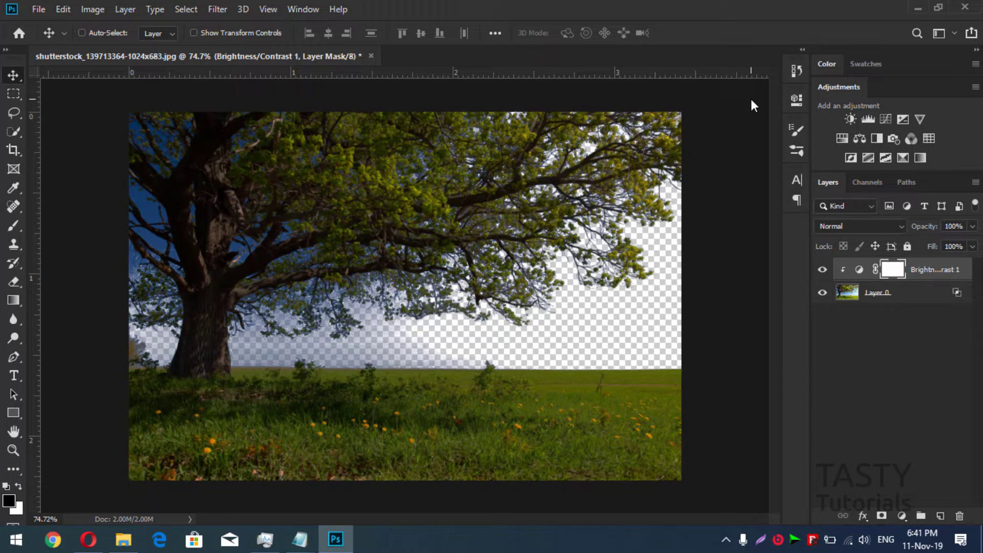
key(Delete)
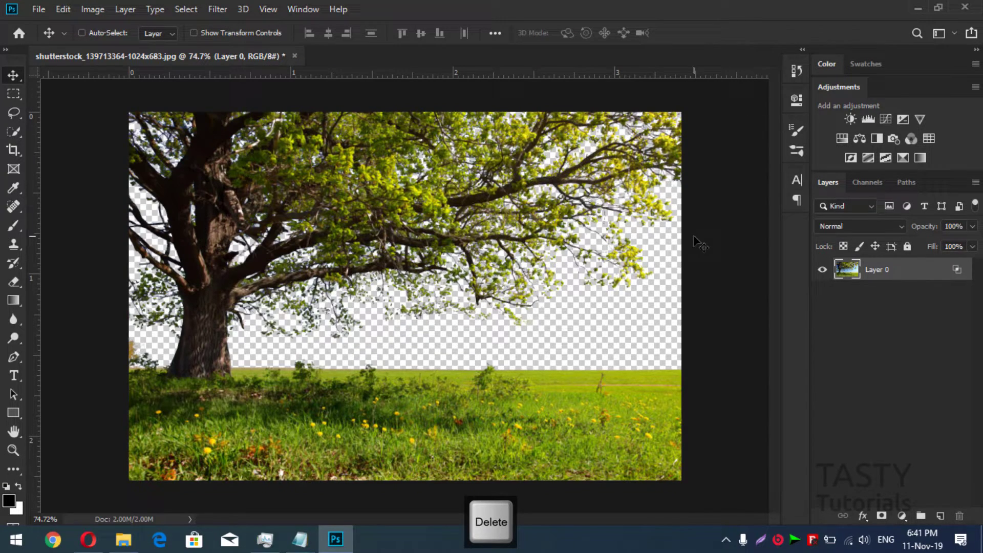
Step: Load and clear Layer 0's pixel selection, then convert it to a Smart Object
ctrl+click(852, 269)
key(ctrl+d)
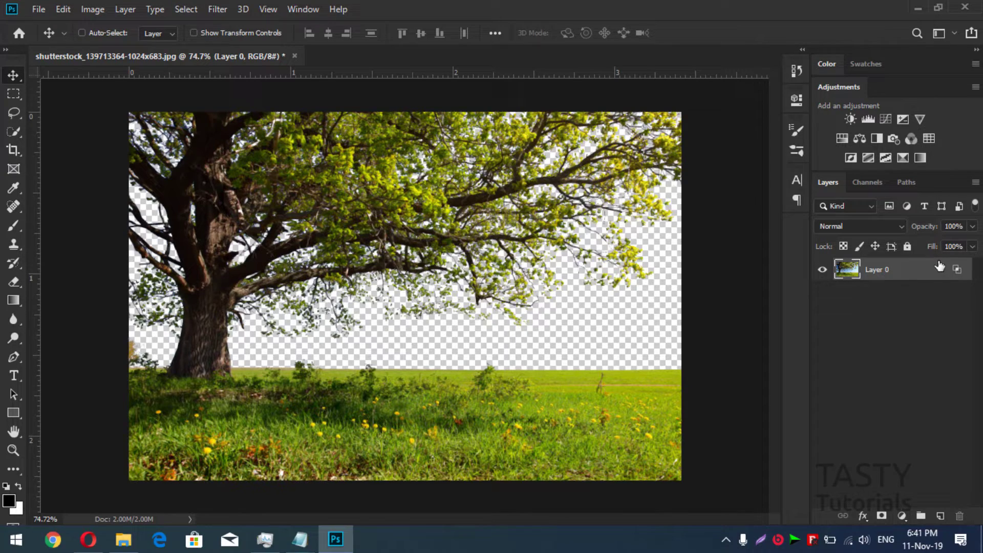
right_click(921, 275)
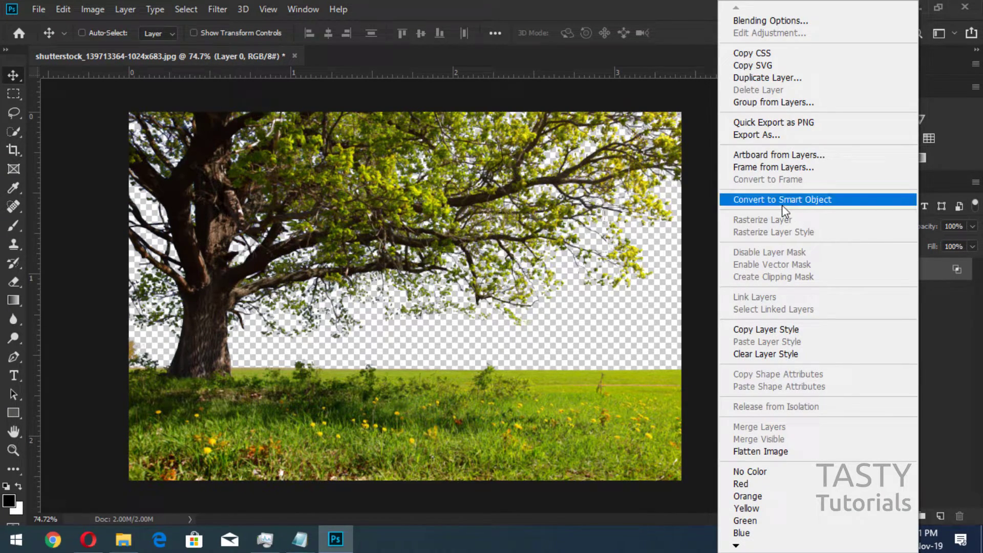
click(782, 200)
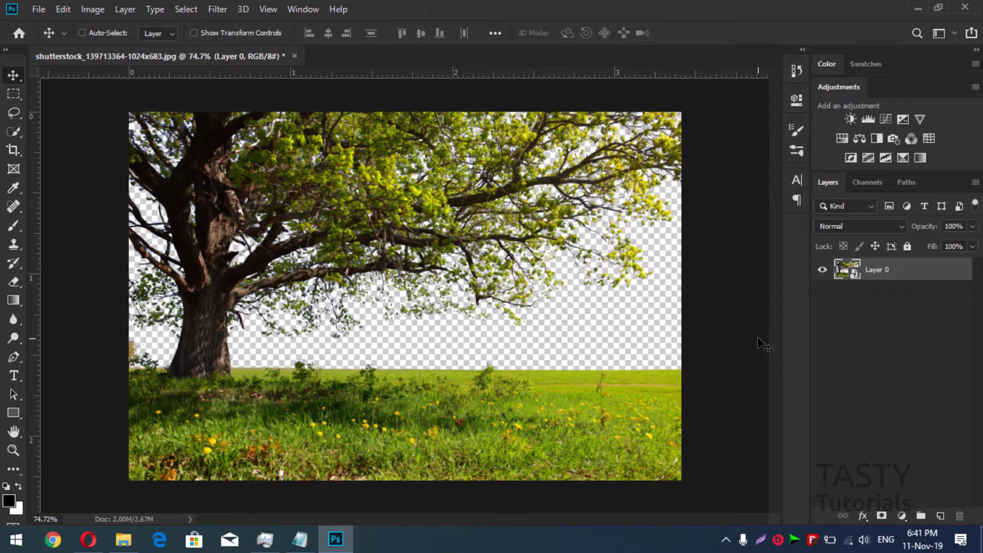
Step: Load the Smart Object's visible-pixel selection from its thumbnail, then deselect
key(ctrl)
ctrl+click(853, 275)
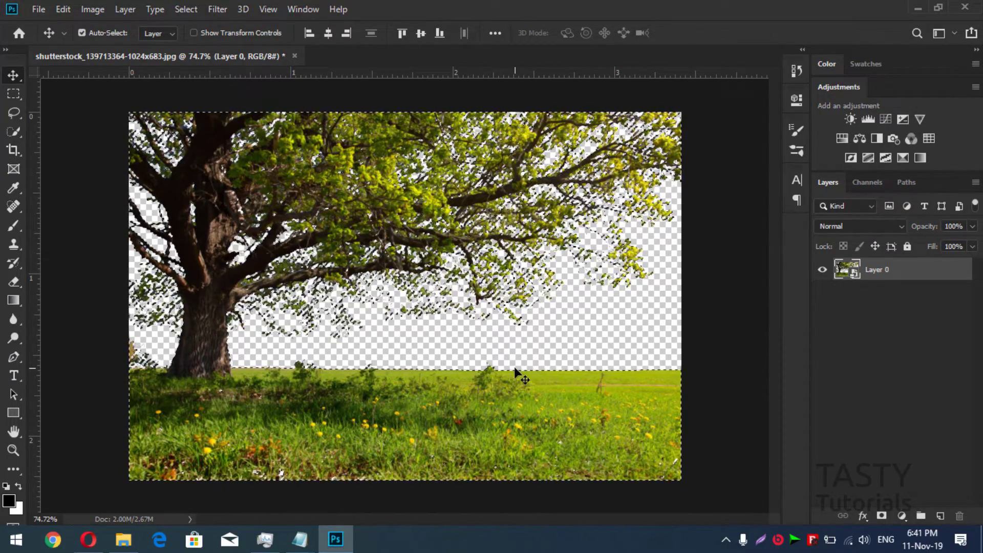
key(ctrl+d)
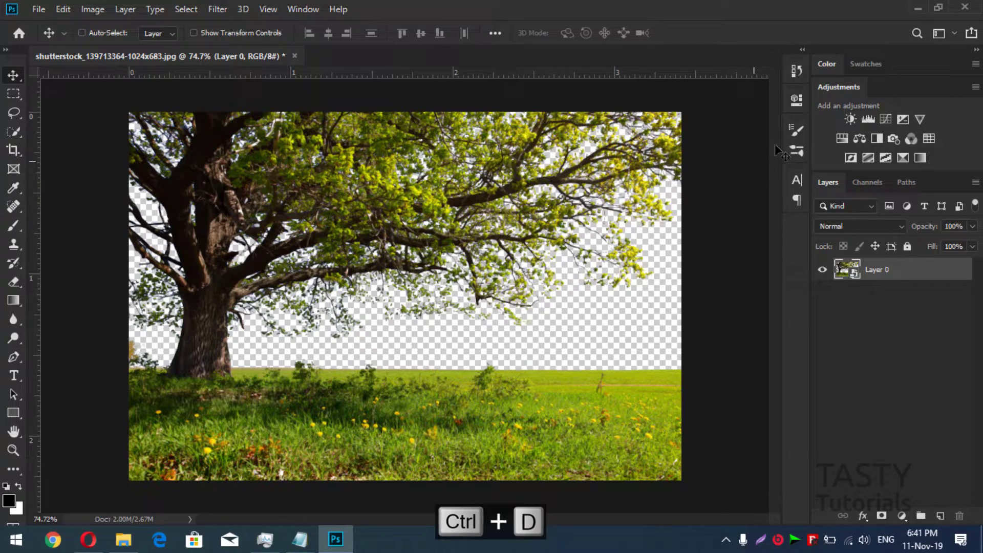
click(850, 119)
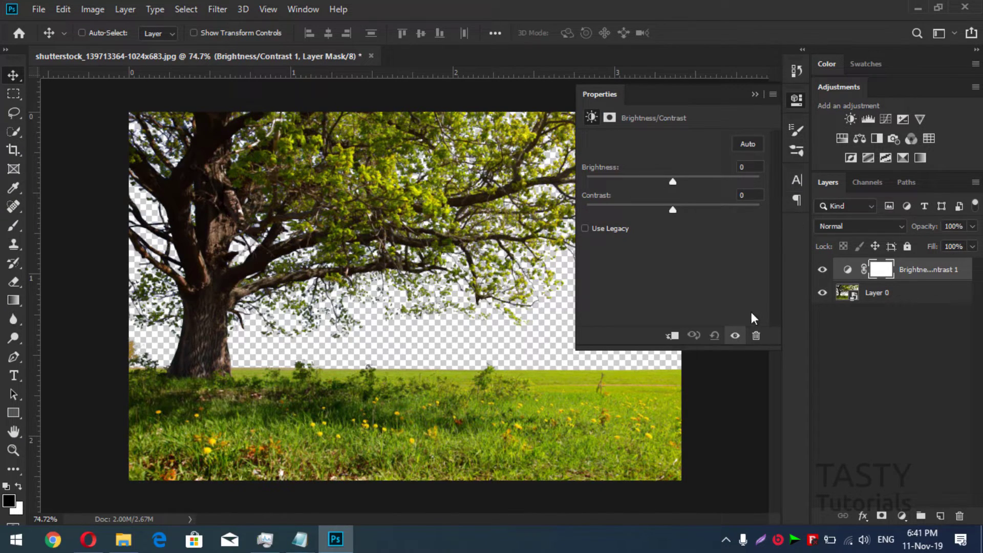
click(672, 335)
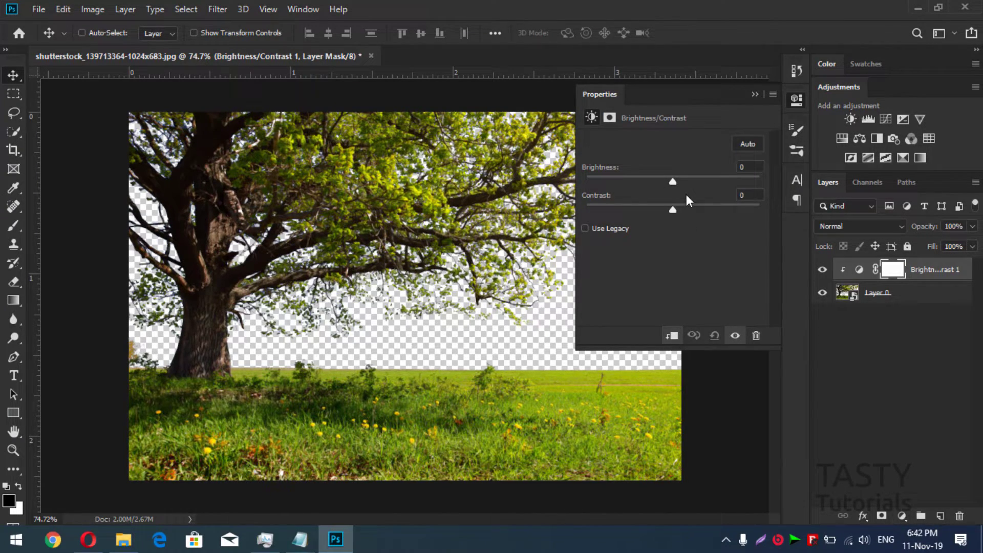
mouse_move(671, 181)
mouse_down()
mouse_move(572, 175)
mouse_move(740, 182)
mouse_move(555, 177)
mouse_move(607, 181)
mouse_up()
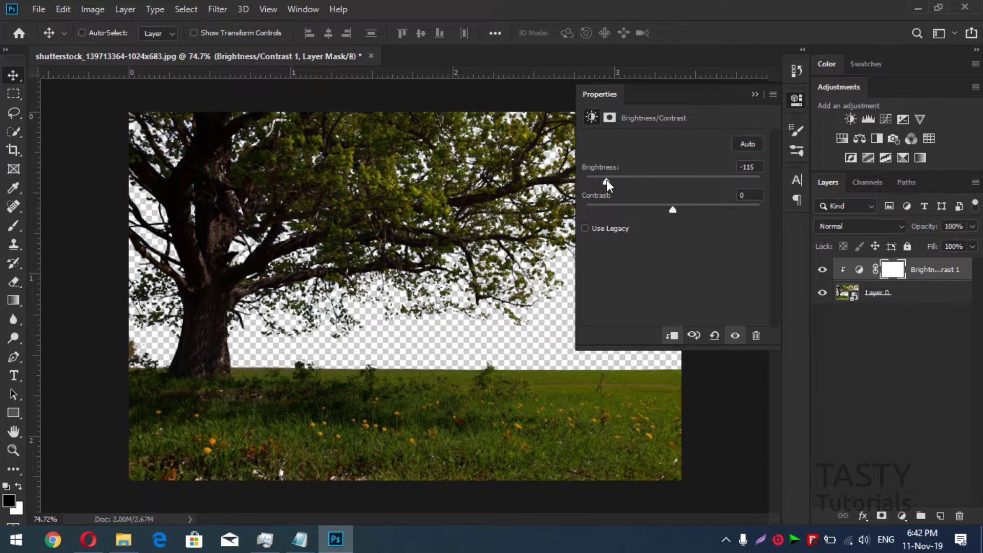
mouse_move(670, 210)
mouse_down()
mouse_move(588, 212)
mouse_move(720, 212)
mouse_move(650, 210)
mouse_up()
click(755, 95)
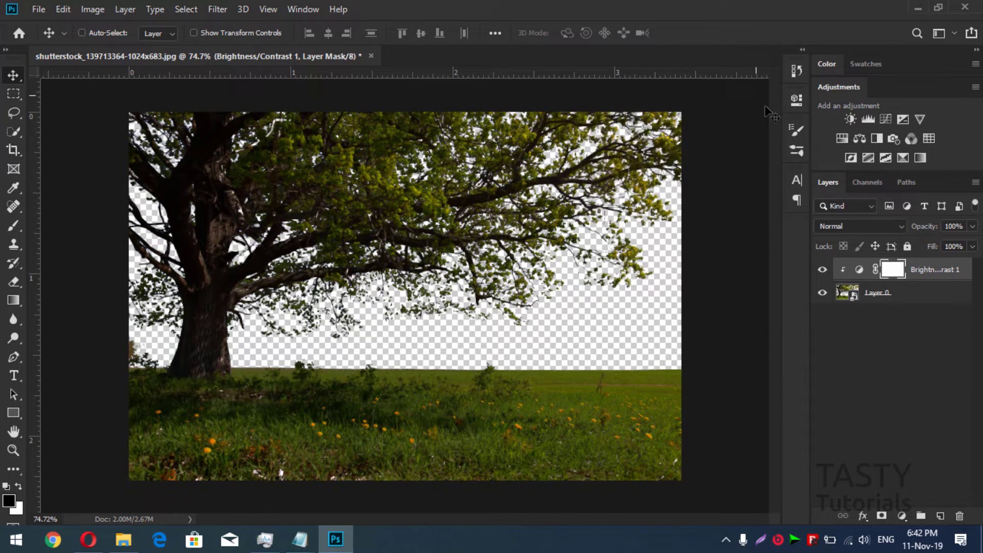
mouse_move(940, 270)
mouse_down()
mouse_move(940, 432)
mouse_move(960, 515)
mouse_up()
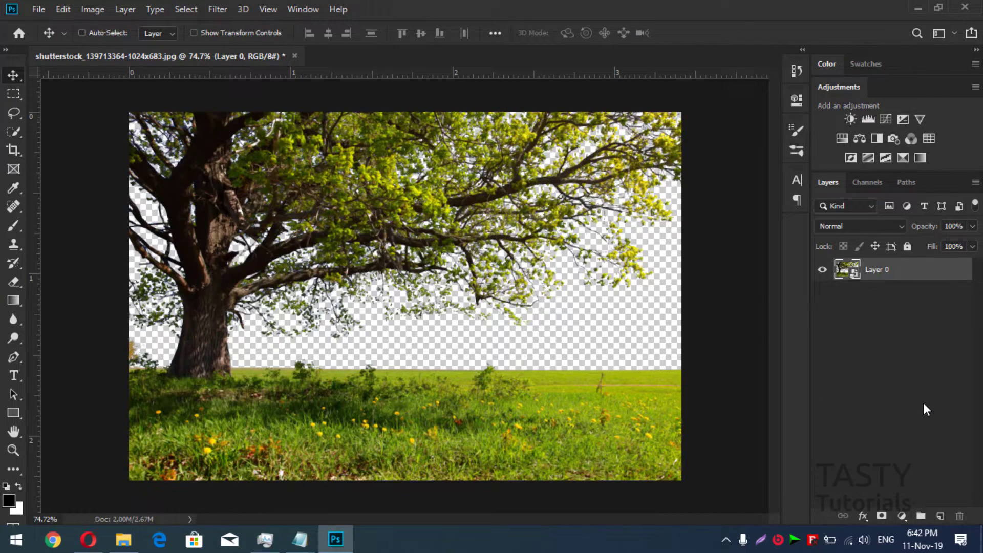